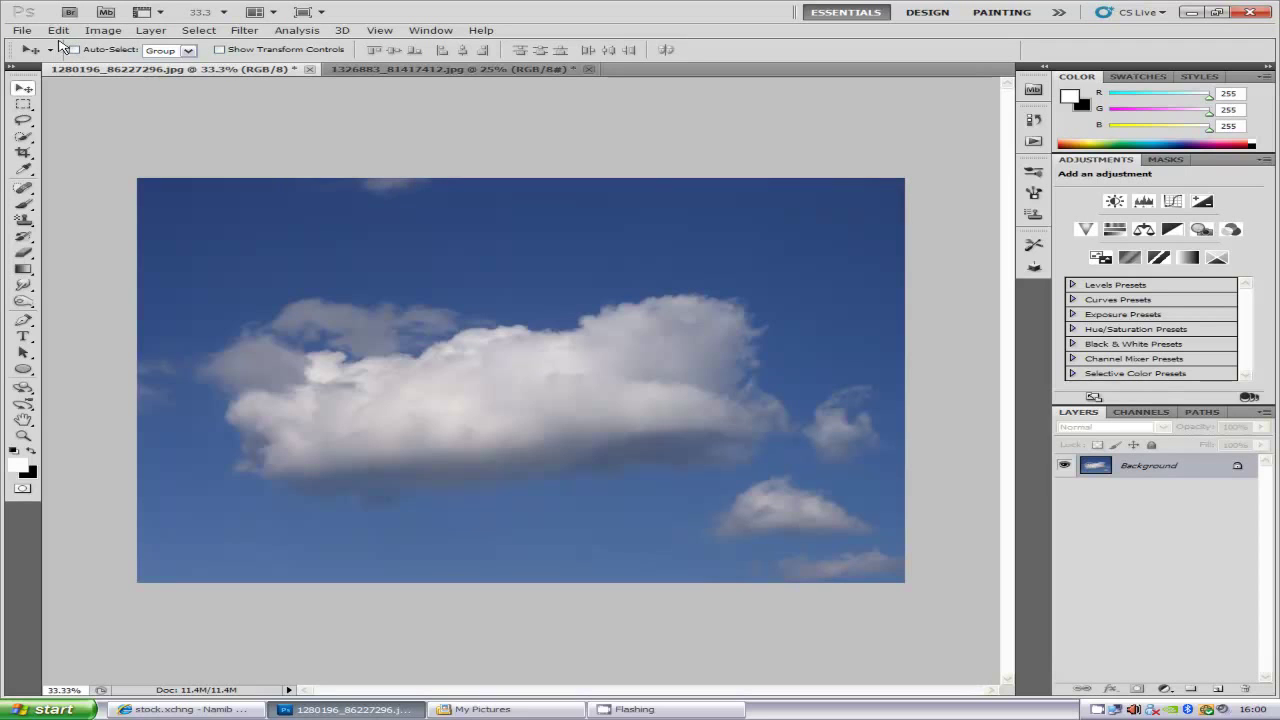
# Crop the cloud photo to the big central cloud, trimming the right, bottom and left edges inward
pyautogui.click(21, 30)
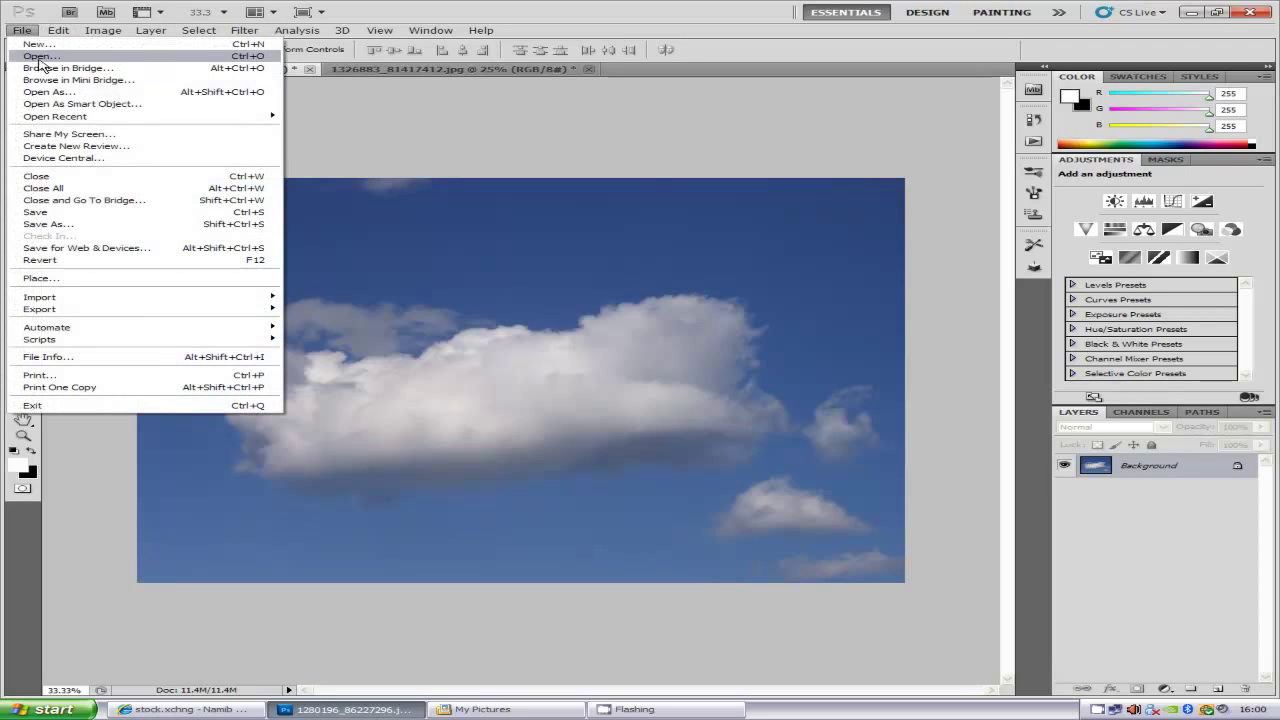
pyautogui.click(1205, 590)
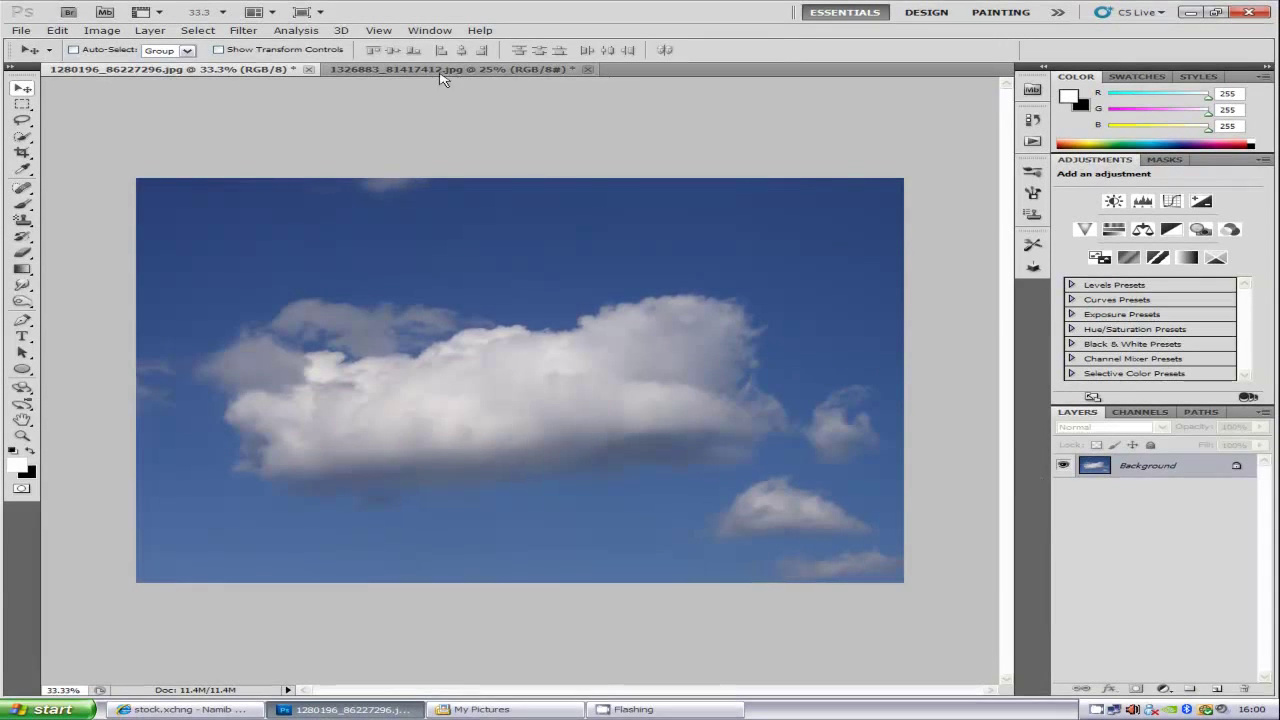
pyautogui.click(23, 152)
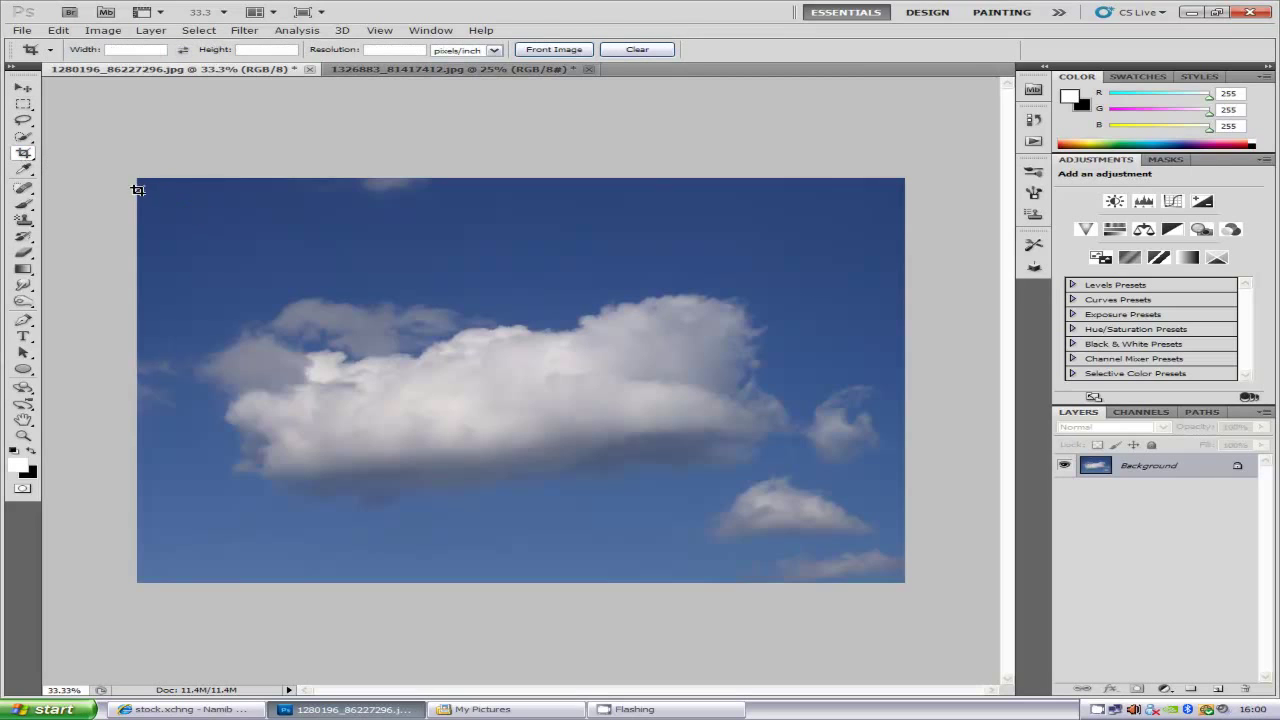
pyautogui.moveTo(878, 250); pyautogui.dragTo(163, 521)
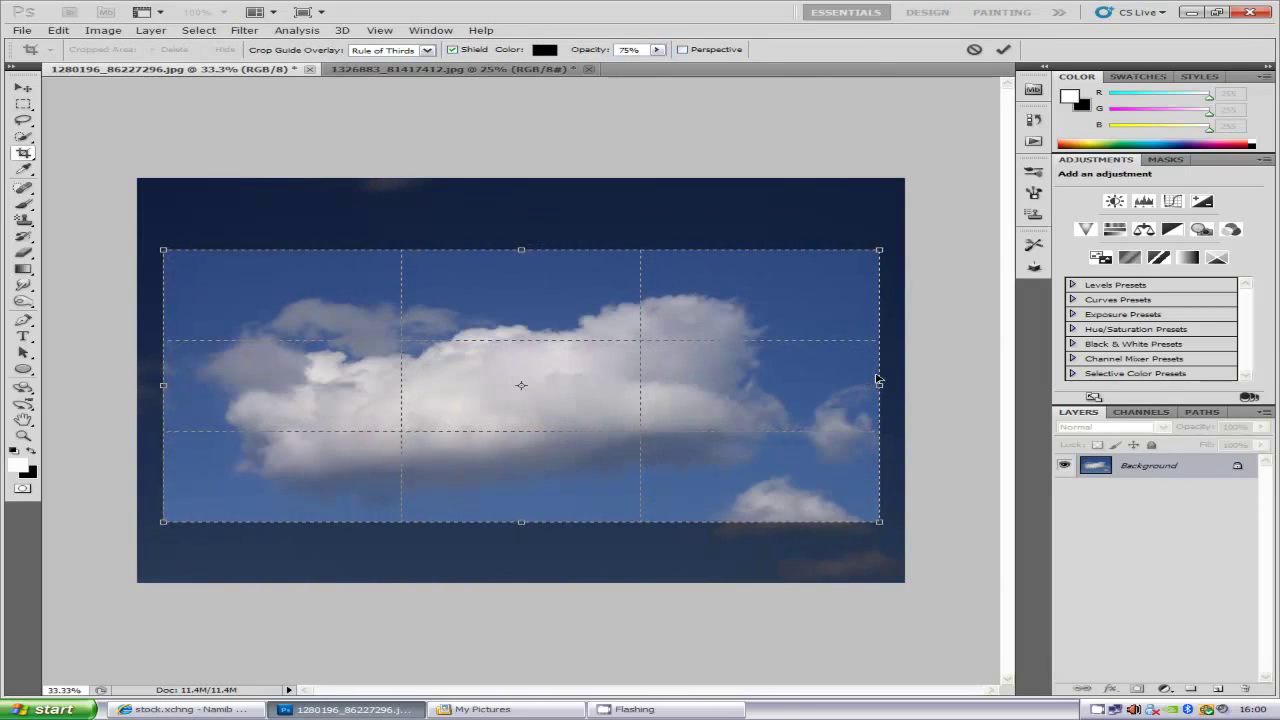
pyautogui.moveTo(879, 428); pyautogui.dragTo(806, 414)
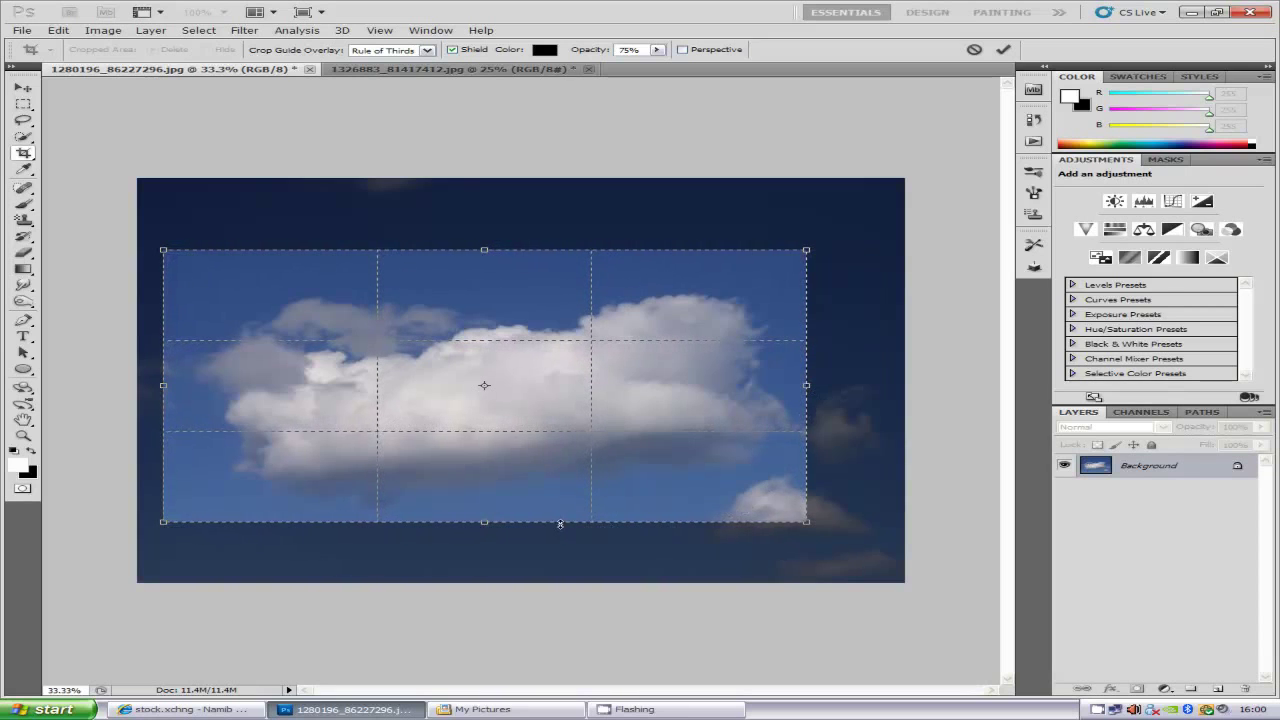
pyautogui.moveTo(486, 521); pyautogui.dragTo(489, 507)
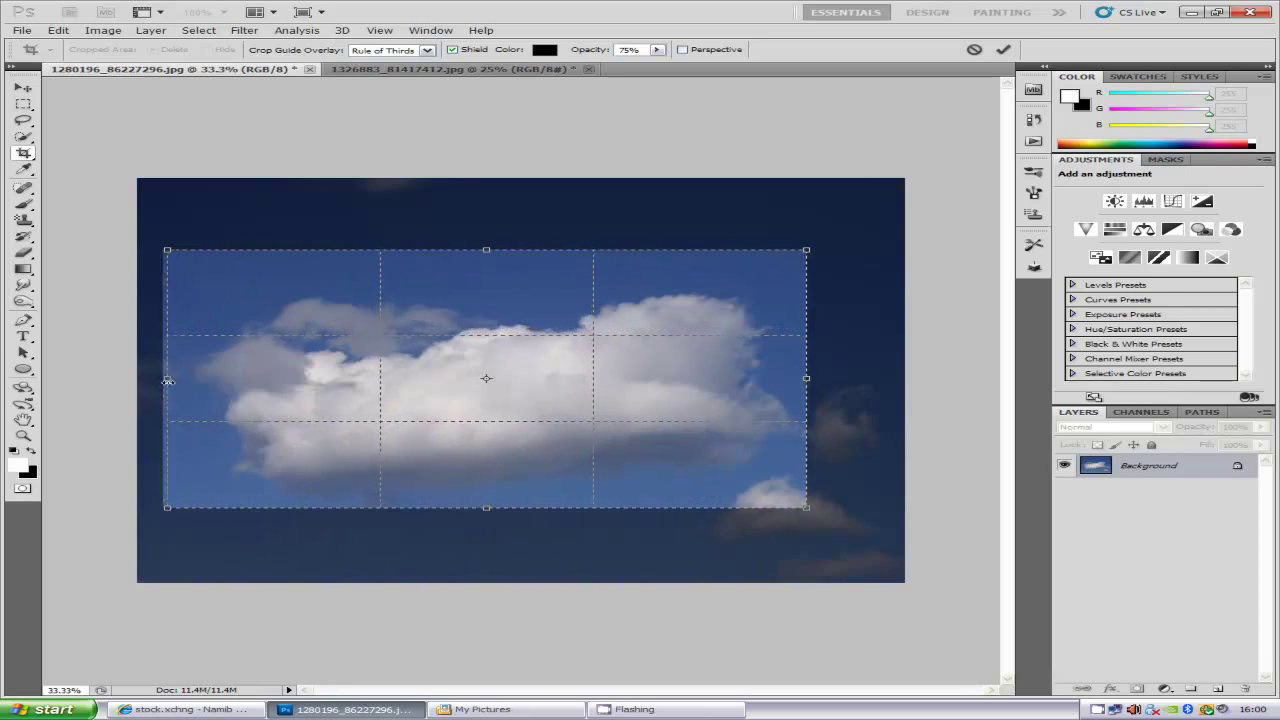
pyautogui.moveTo(164, 380); pyautogui.dragTo(205, 380)
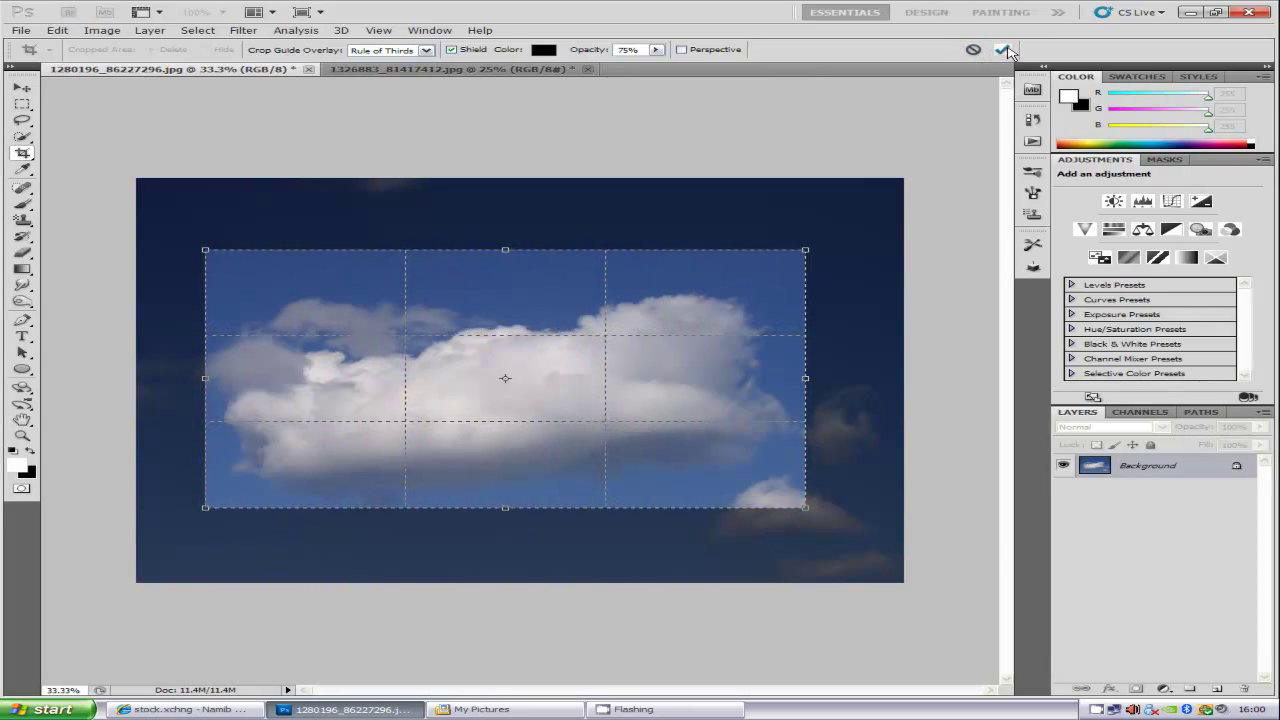
pyautogui.click(1002, 50)
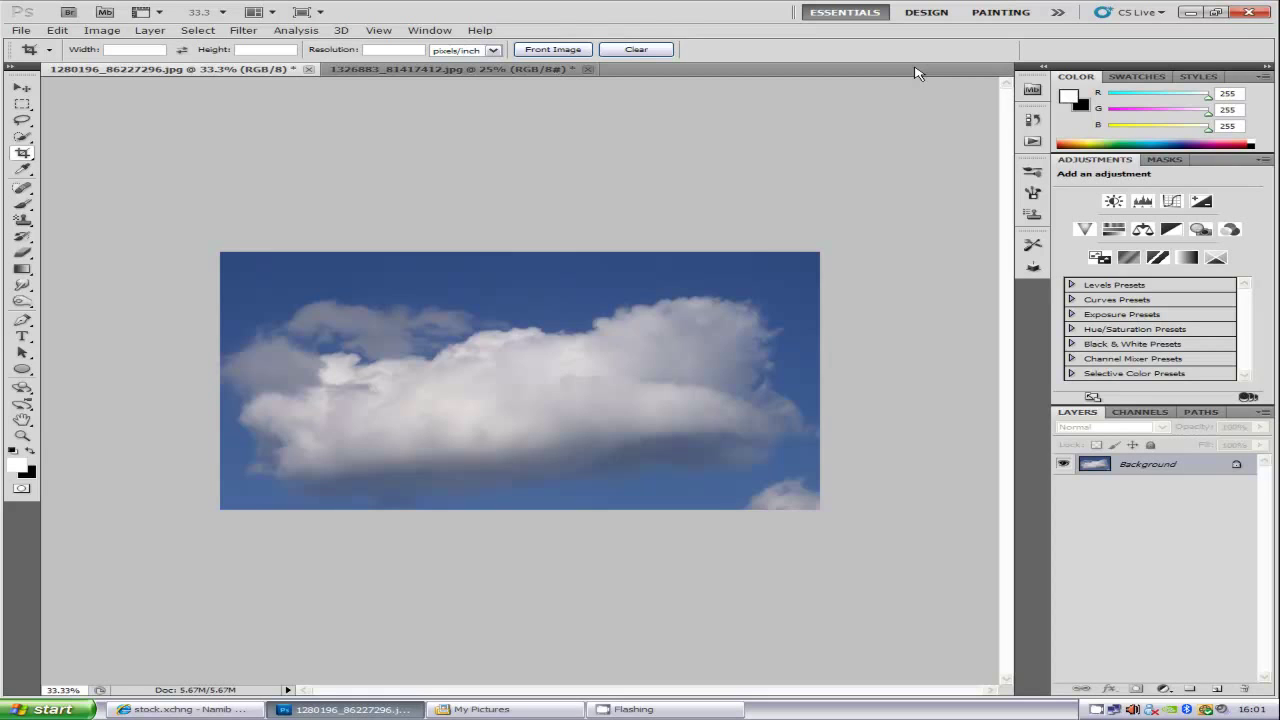
# Apply a Black & White adjustment with Blues at -146 and Cyans slightly lowered
pyautogui.click(90, 32)
pyautogui.moveTo(175, 68)
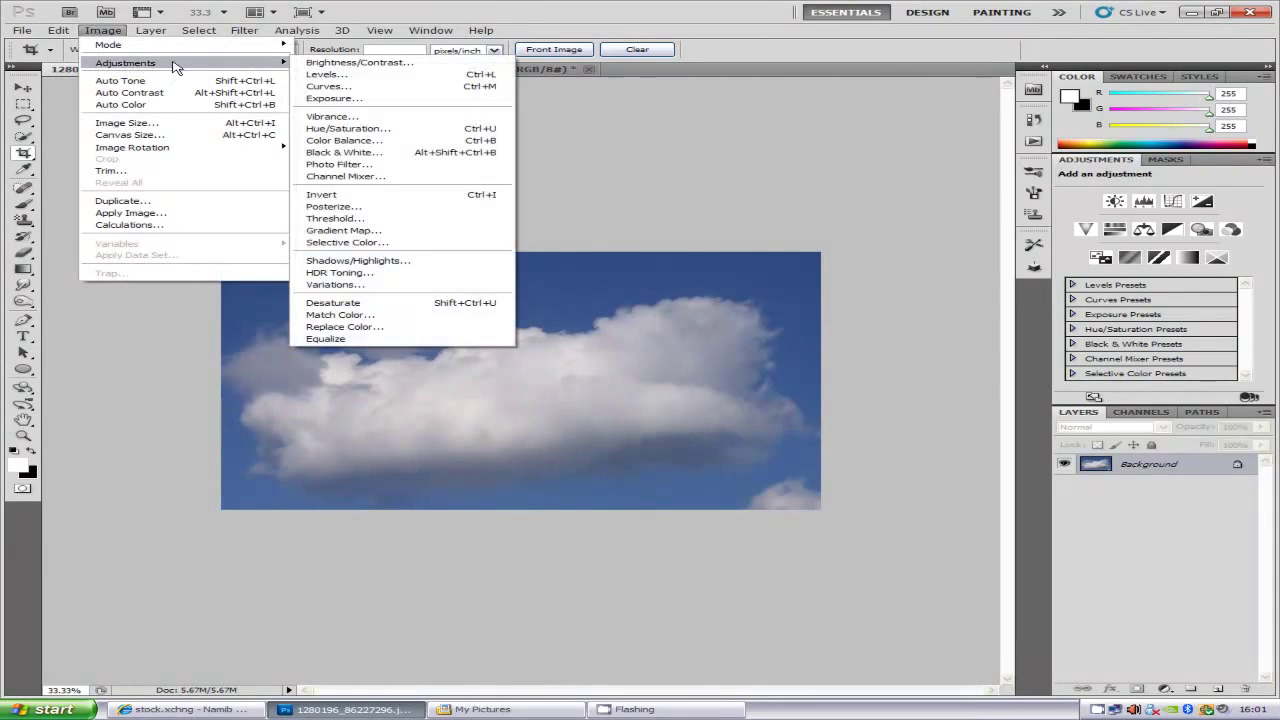
pyautogui.click(343, 152)
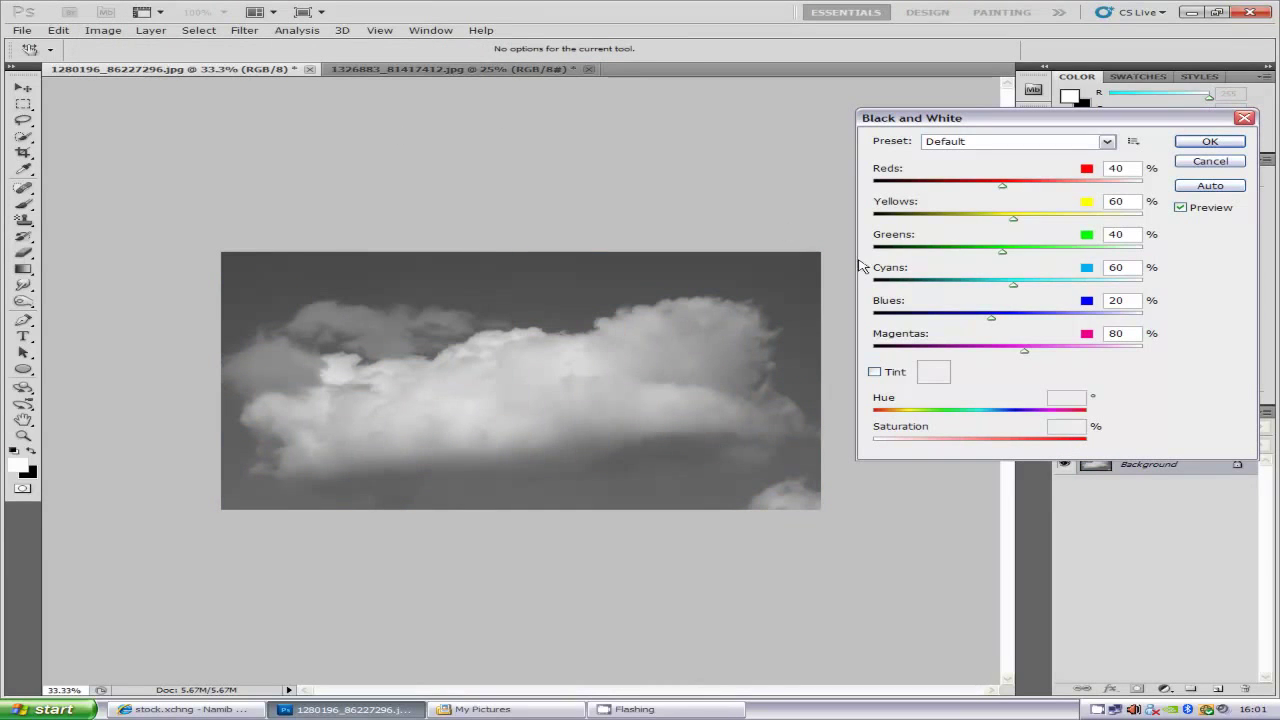
pyautogui.moveTo(993, 319); pyautogui.dragTo(866, 324)
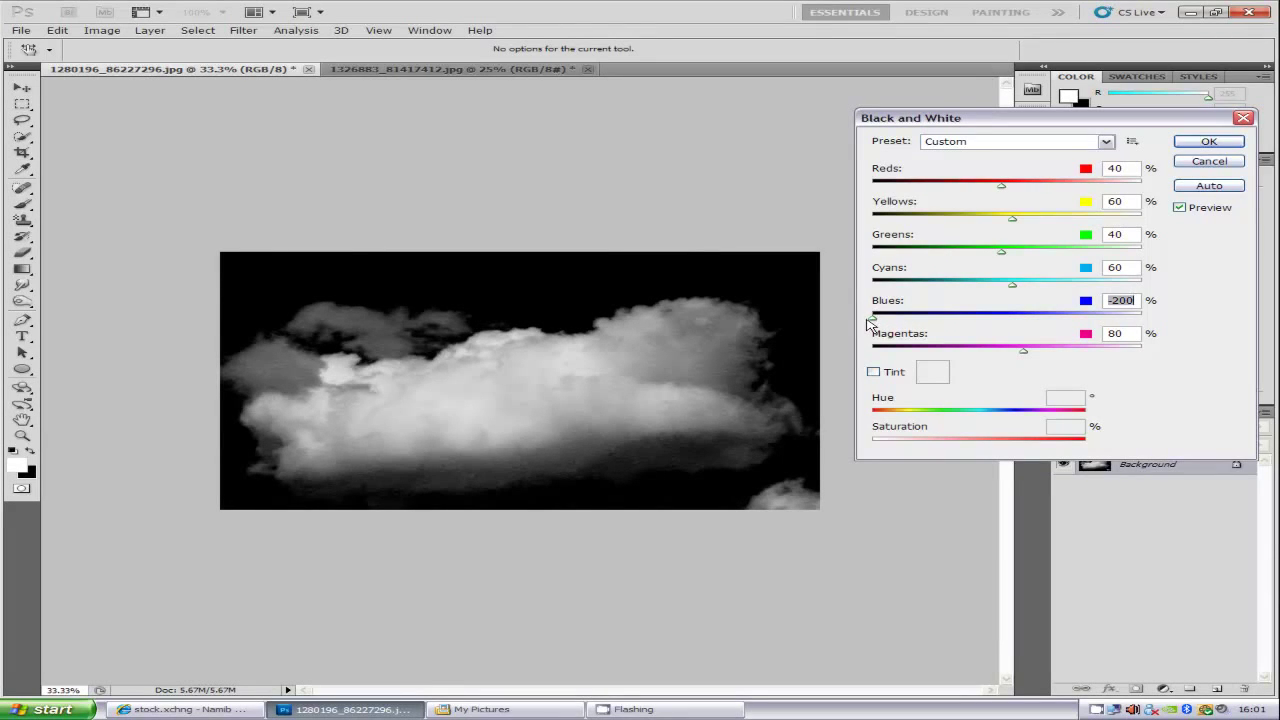
pyautogui.moveTo(874, 326); pyautogui.dragTo(903, 323)
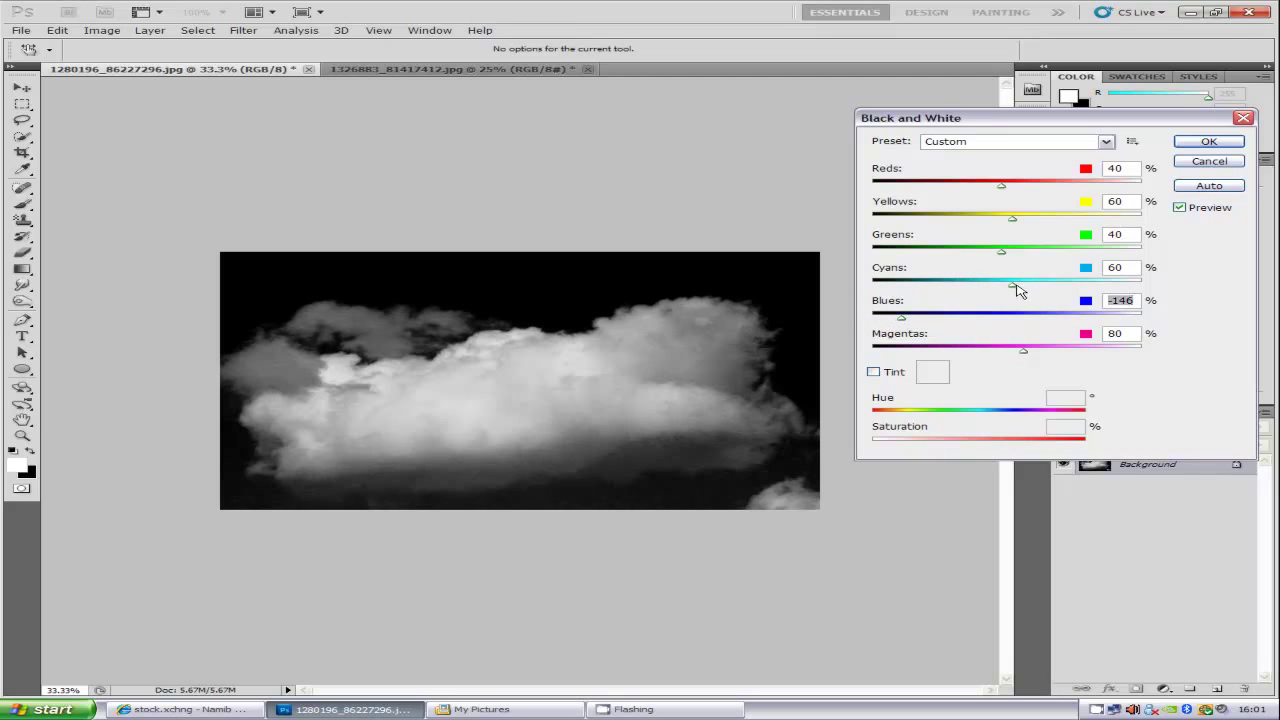
pyautogui.moveTo(1013, 287)
pyautogui.mouseDown()
pyautogui.moveTo(970, 290)
pyautogui.moveTo(988, 290)
pyautogui.mouseUp()
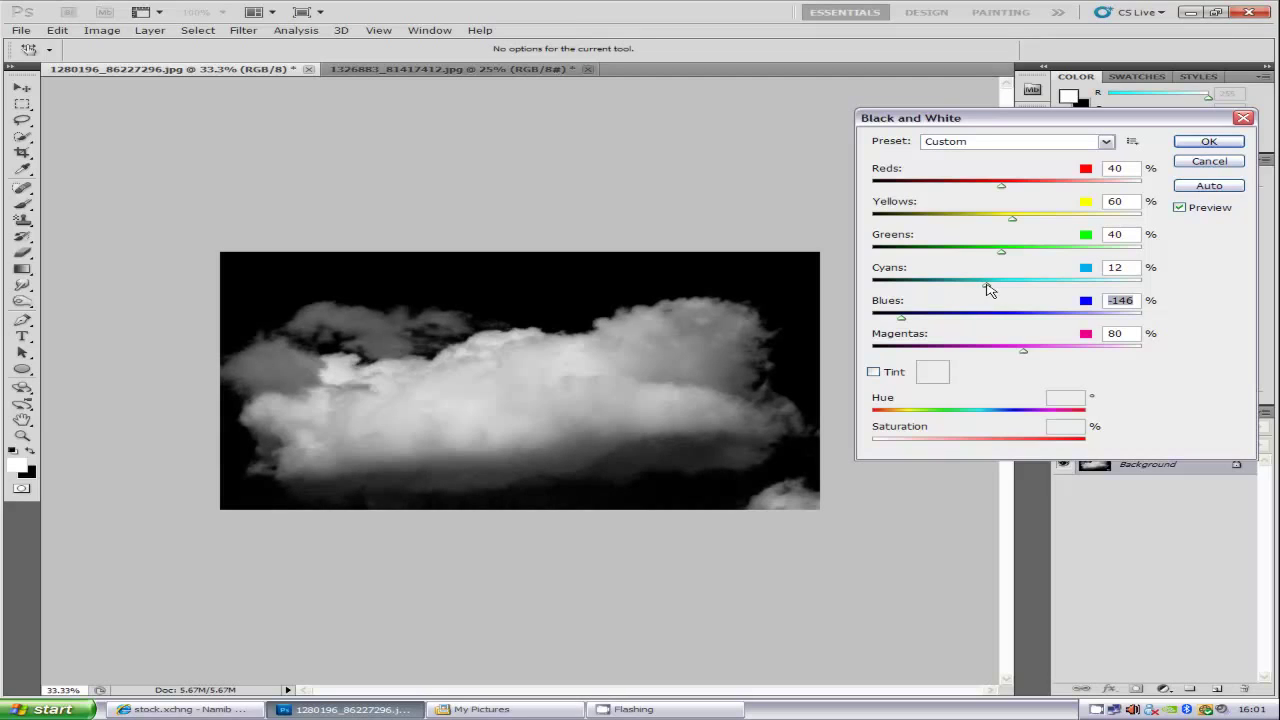
pyautogui.moveTo(988, 290)
pyautogui.mouseDown()
pyautogui.moveTo(1005, 290)
pyautogui.moveTo(987, 288)
pyautogui.mouseUp()
pyautogui.click(1207, 141)
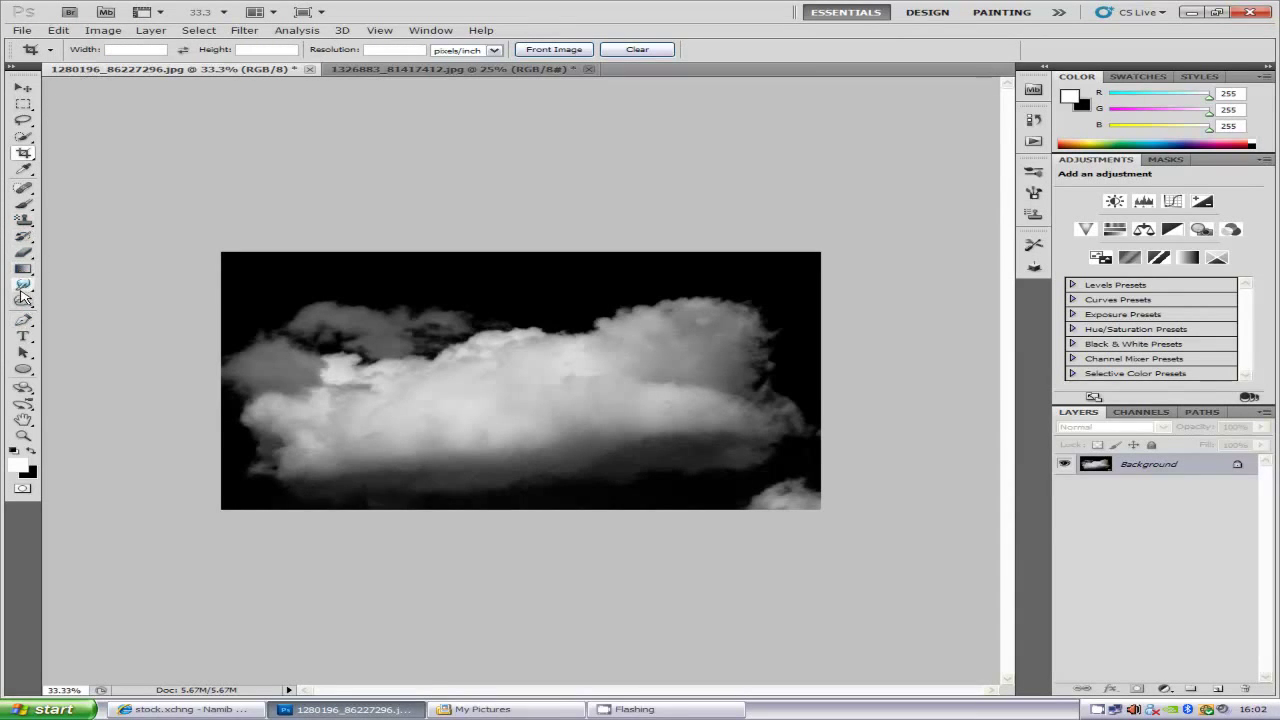
# Paint over the small lower-right cloud with a 200 px black brush
pyautogui.click(23, 206)
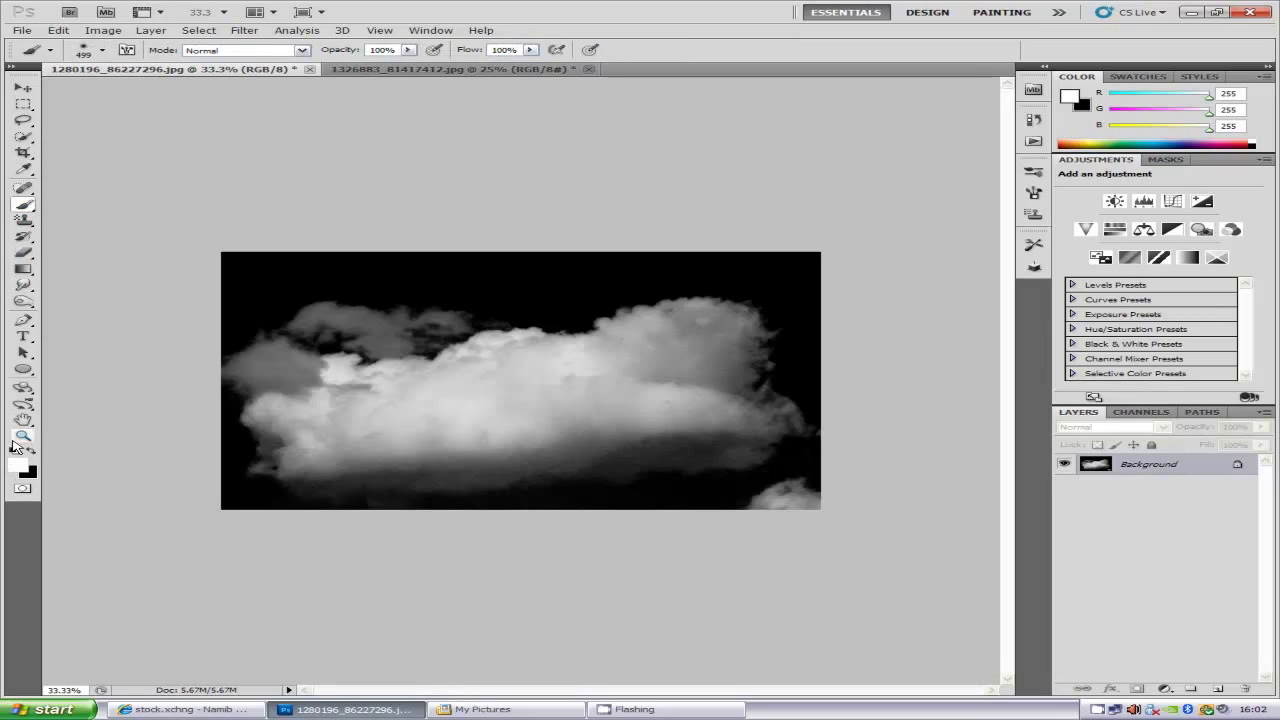
pyautogui.click(13, 449)
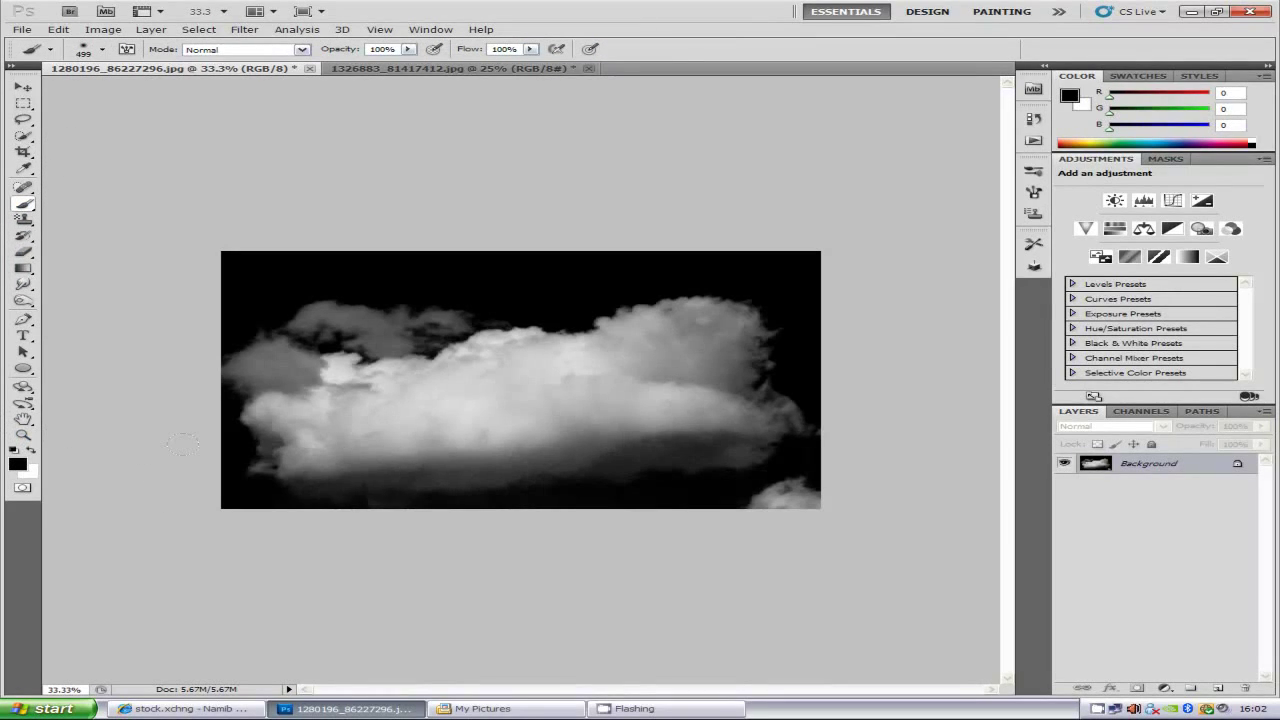
pyautogui.press('[')
pyautogui.press('[')
pyautogui.moveTo(772, 490); pyautogui.dragTo(795, 488)
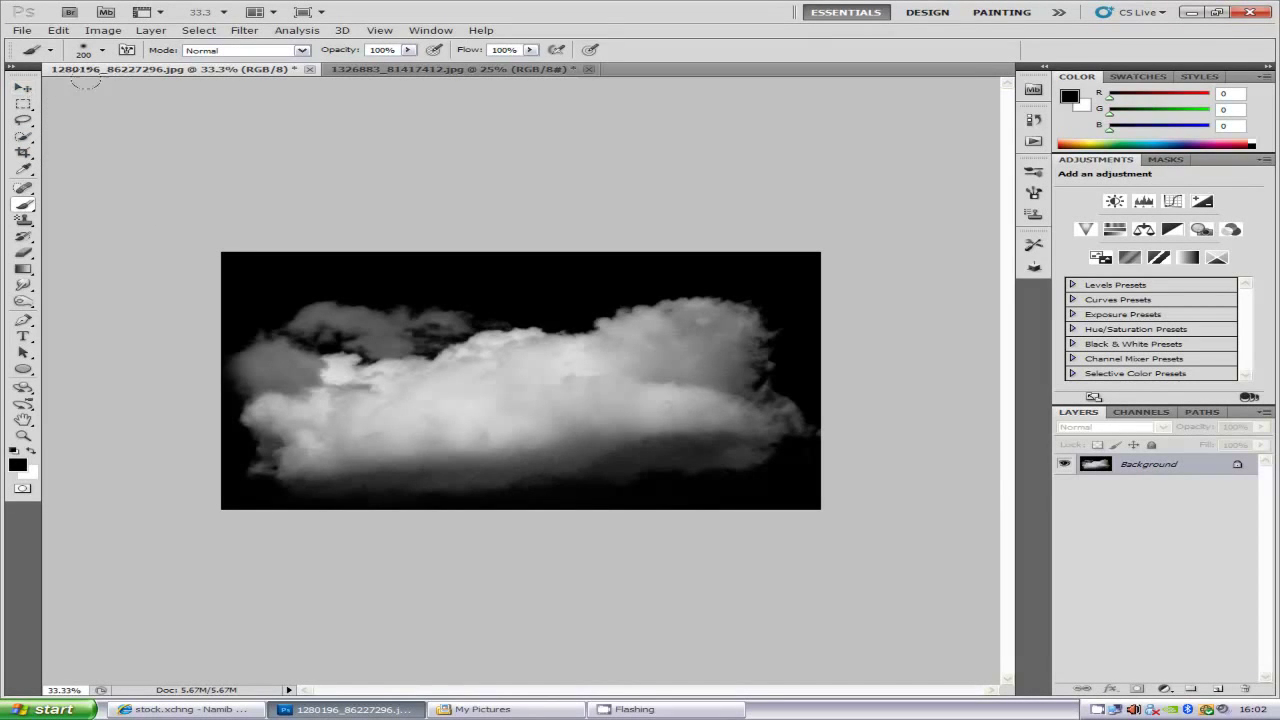
pyautogui.click(22, 88)
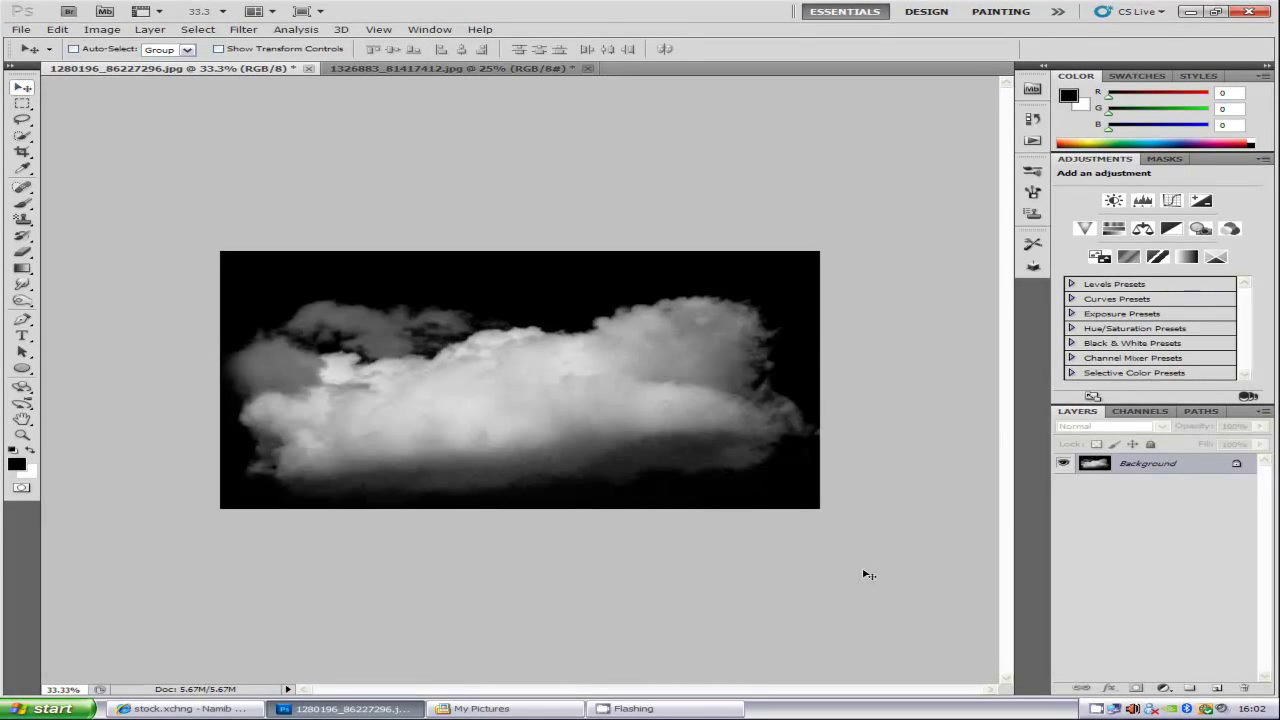
# Invert the cloud image and confirm in Image Size that it is 1800 px wide
pyautogui.hotkey('ctrl', 'i')
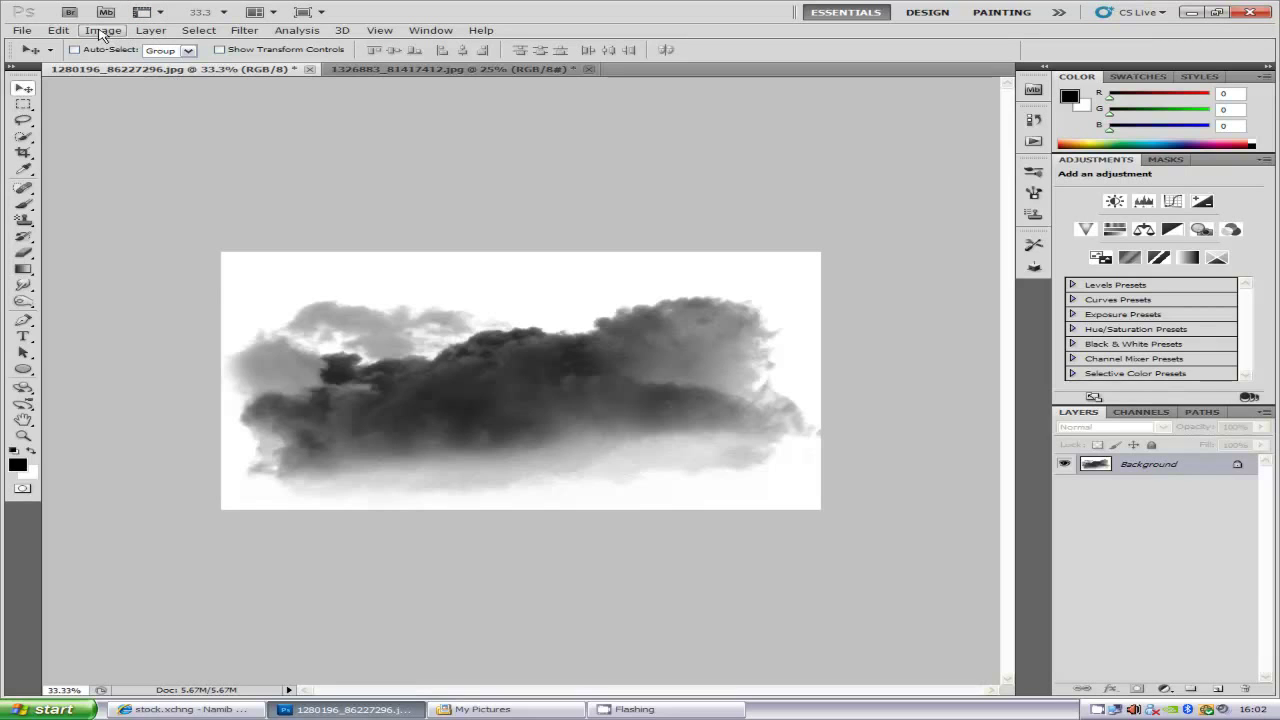
pyautogui.click(103, 30)
pyautogui.click(186, 127)
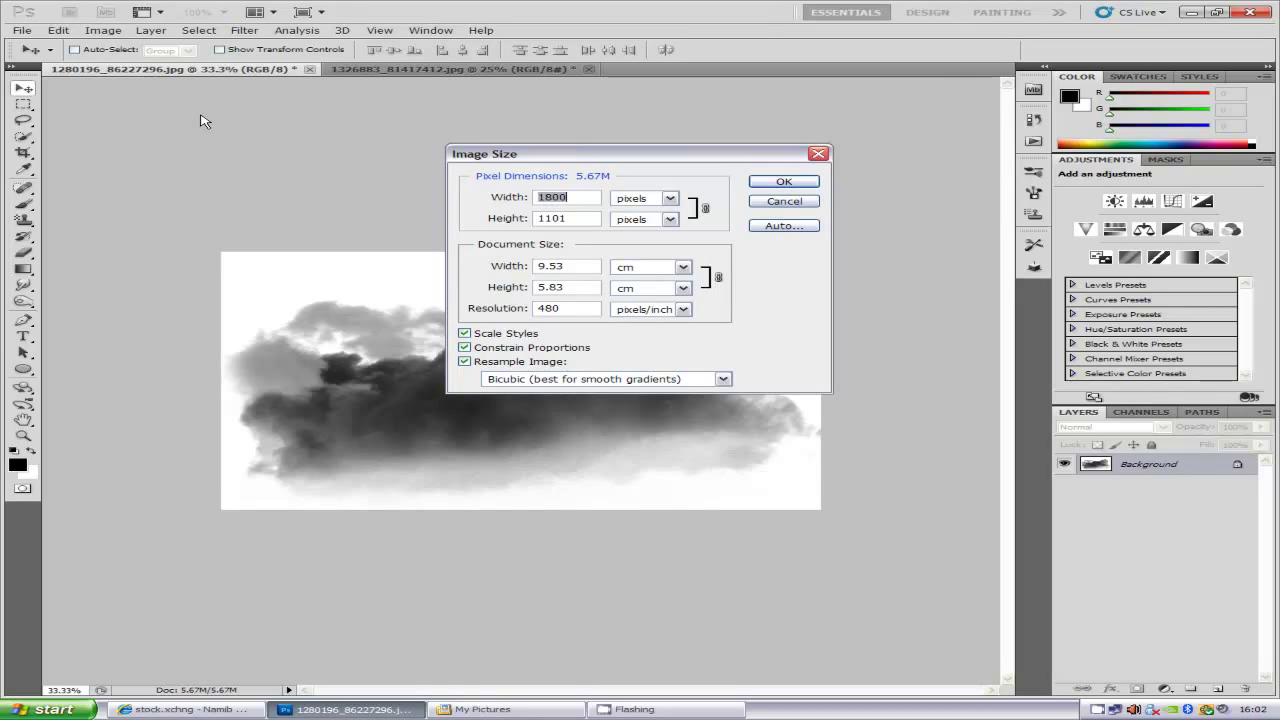
pyautogui.click(785, 182)
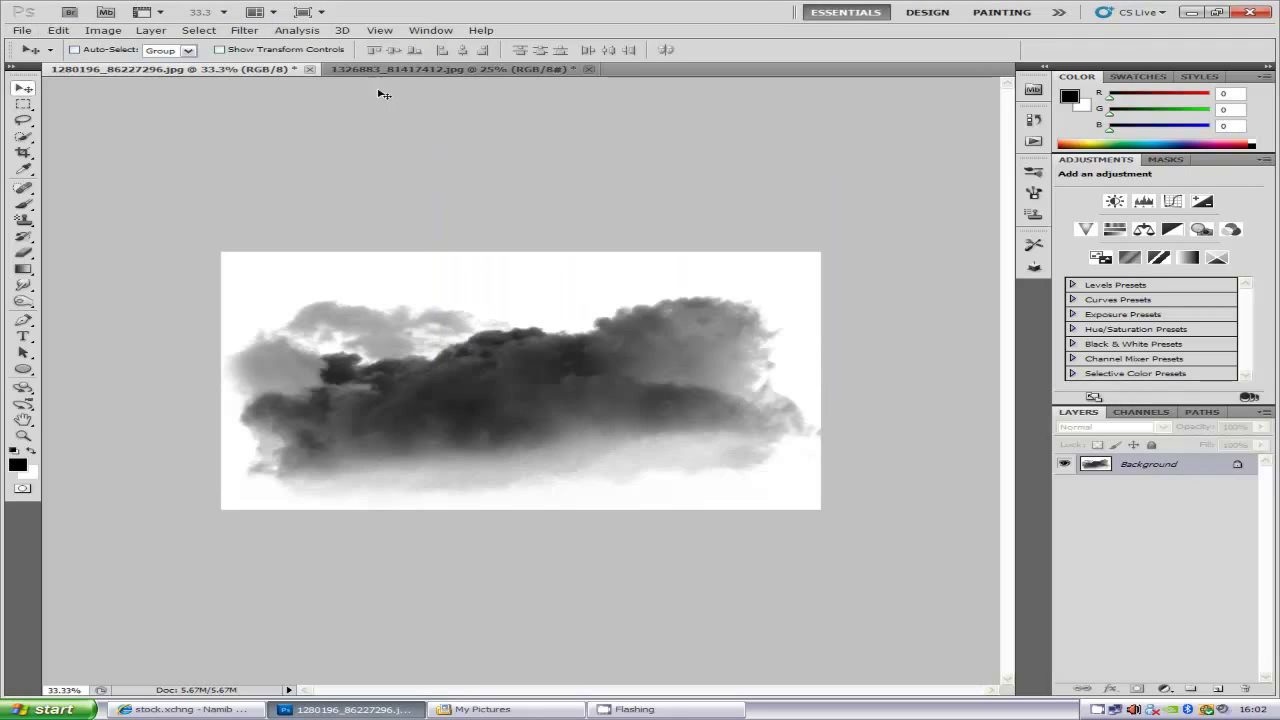
# Define the inverted cloud as a brush preset named 'cloud 1'
pyautogui.click(70, 34)
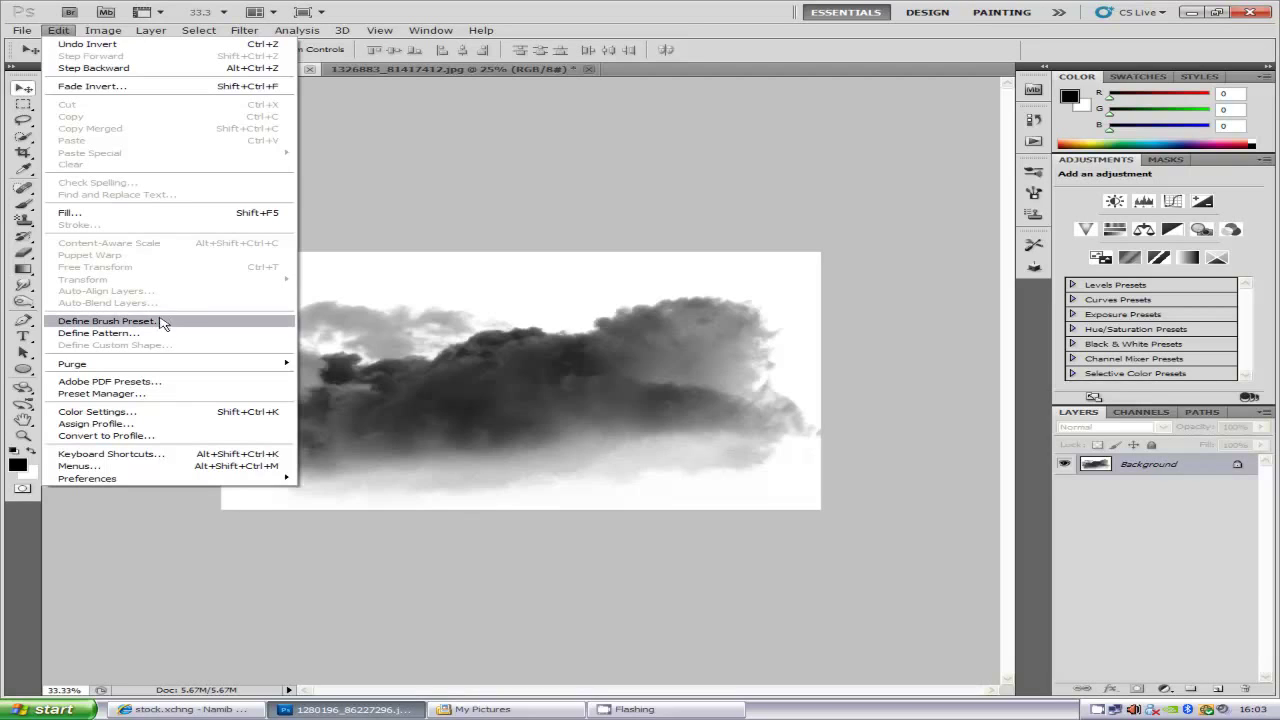
pyautogui.click(157, 322)
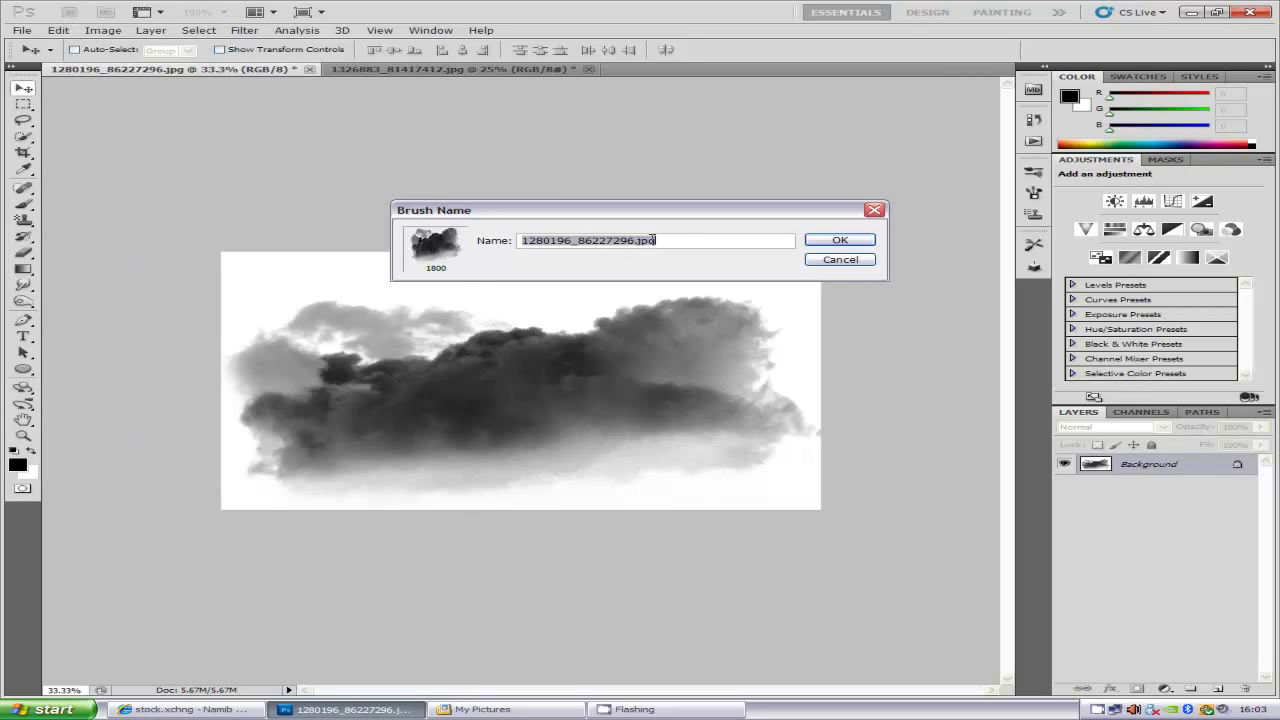
pyautogui.write('cloud 1')
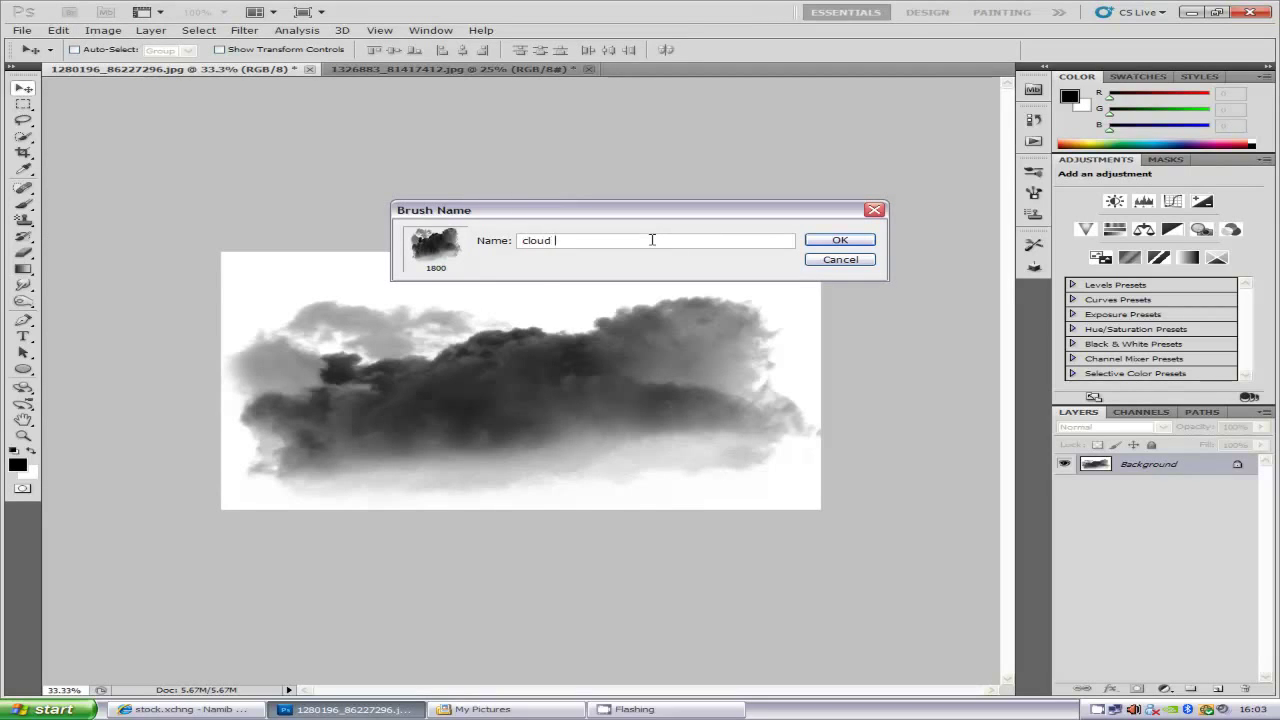
pyautogui.click(840, 241)
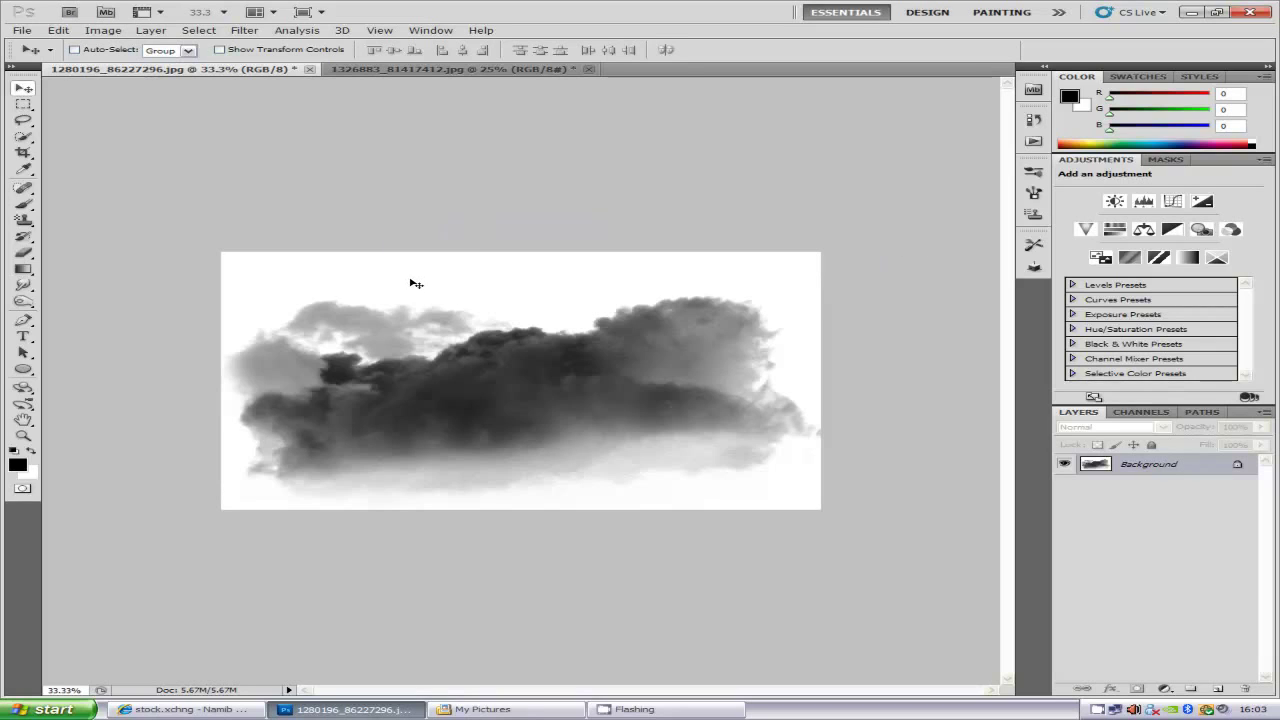
# Choose the 1800 px cloud brush and switch to the 1326883_81417412.jpg dune photo
pyautogui.click(22, 203)
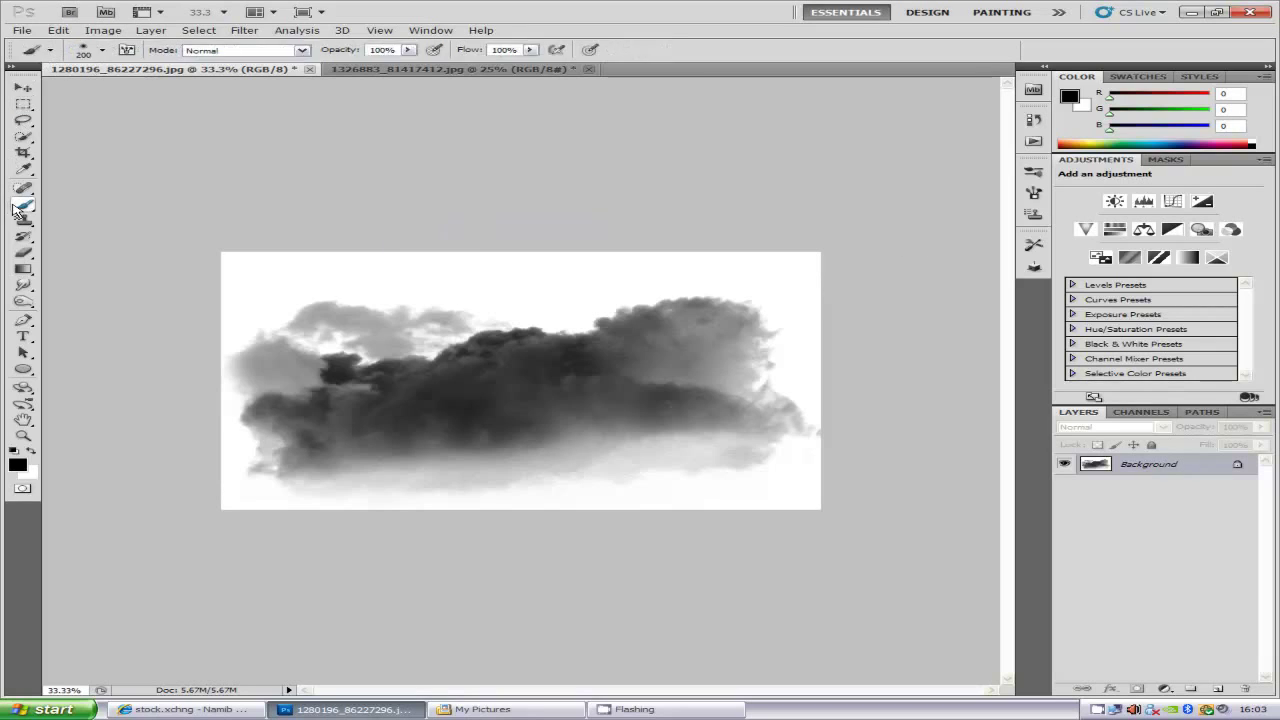
pyautogui.click(90, 50)
pyautogui.moveTo(228, 149); pyautogui.dragTo(229, 222)
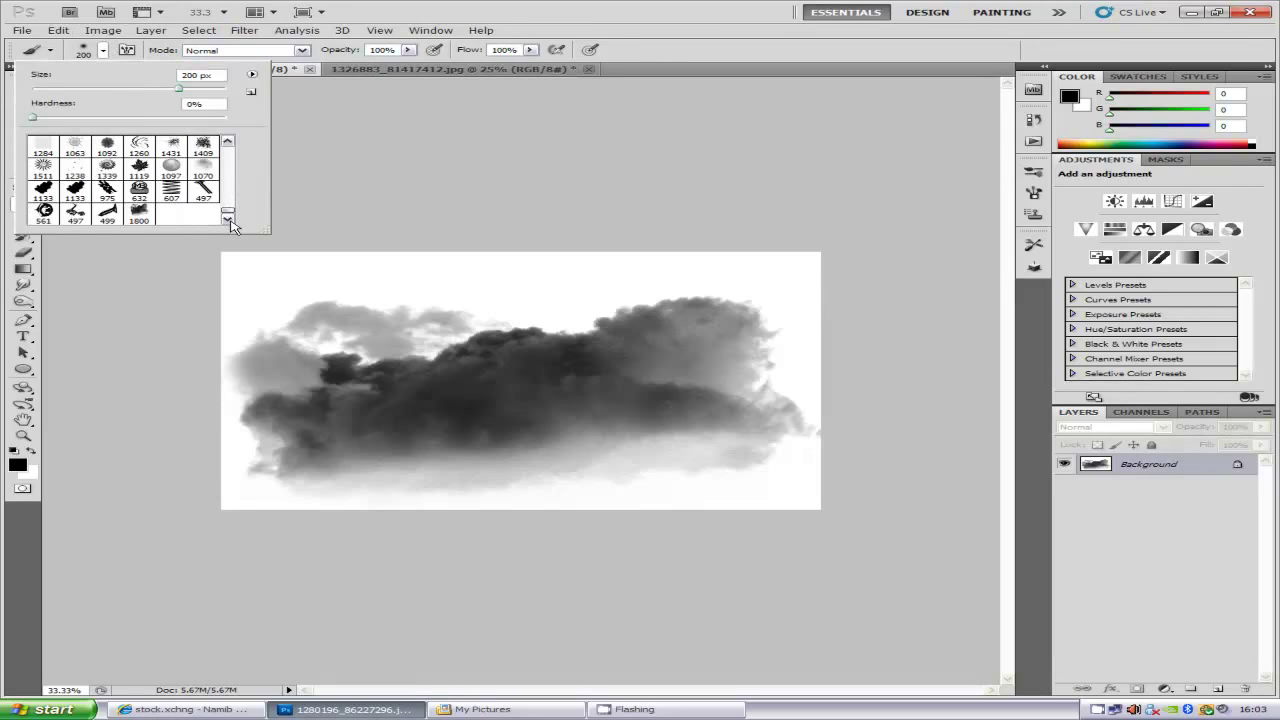
pyautogui.click(141, 212)
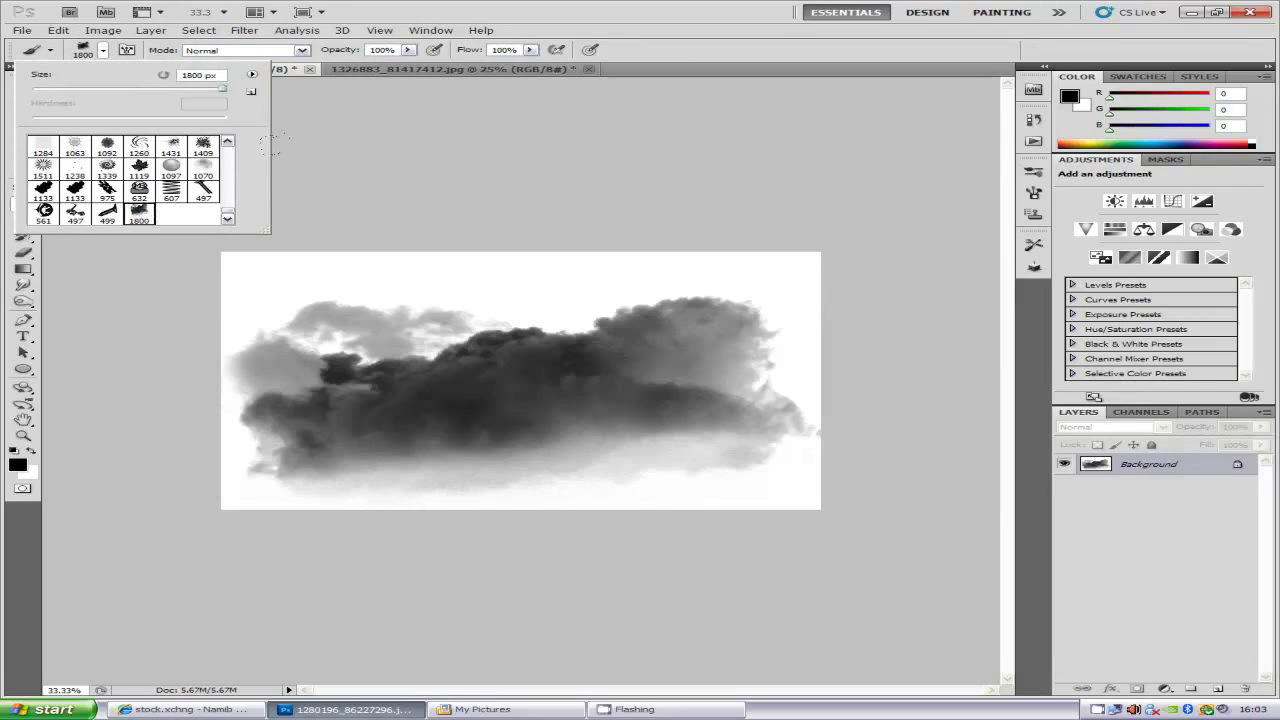
pyautogui.click(484, 70)
pyautogui.click(484, 70)
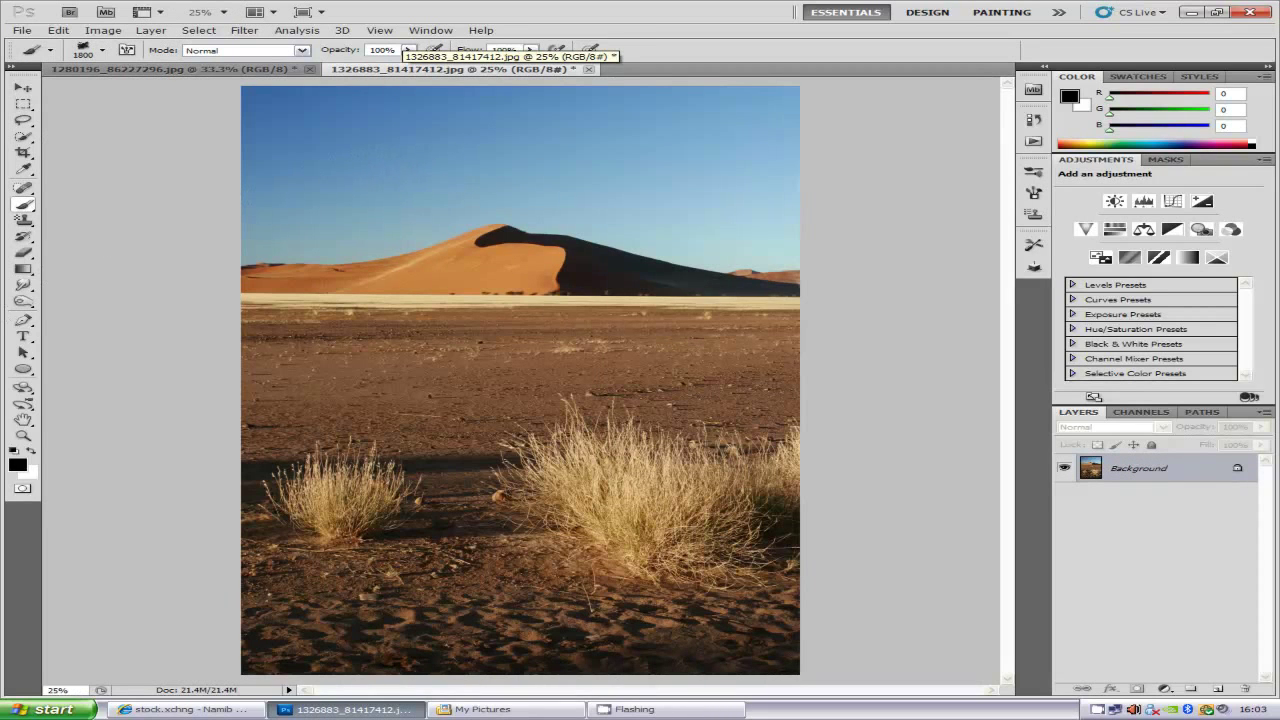
# Stamp one white cloud at 1300 px brush size into the sky above the dune
pyautogui.press('x')
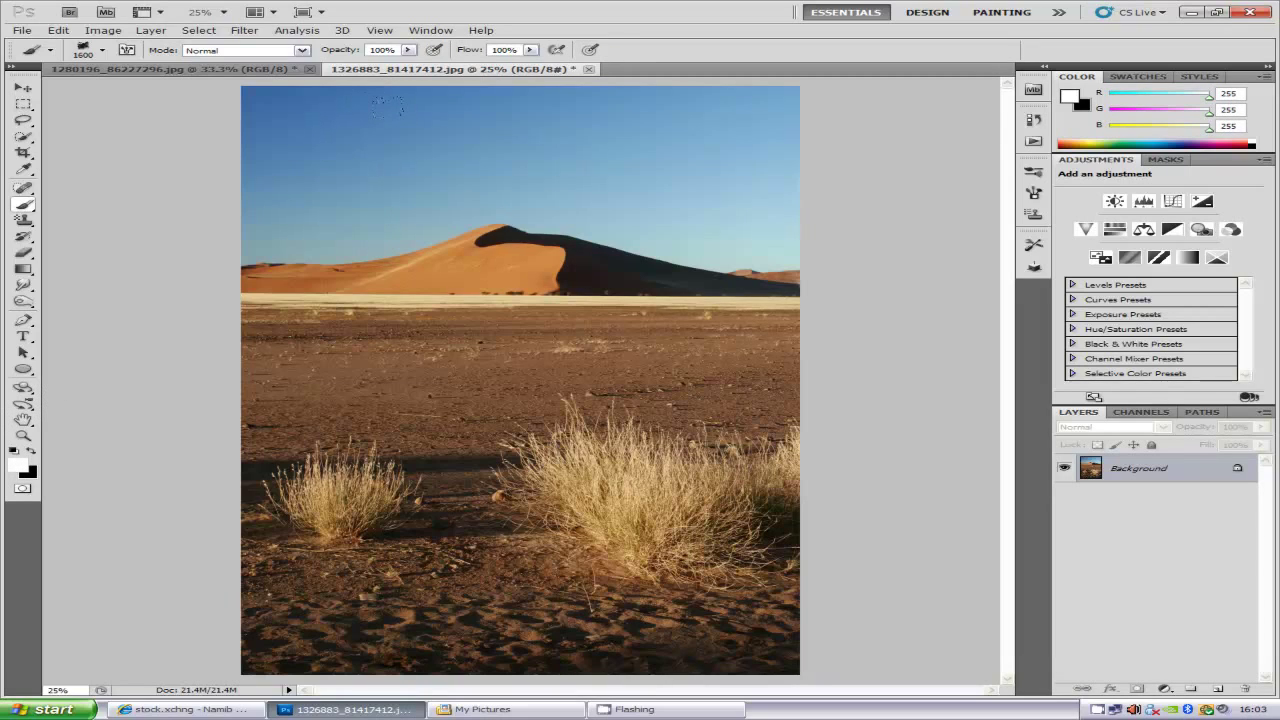
pyautogui.press('[')
pyautogui.click(562, 153)
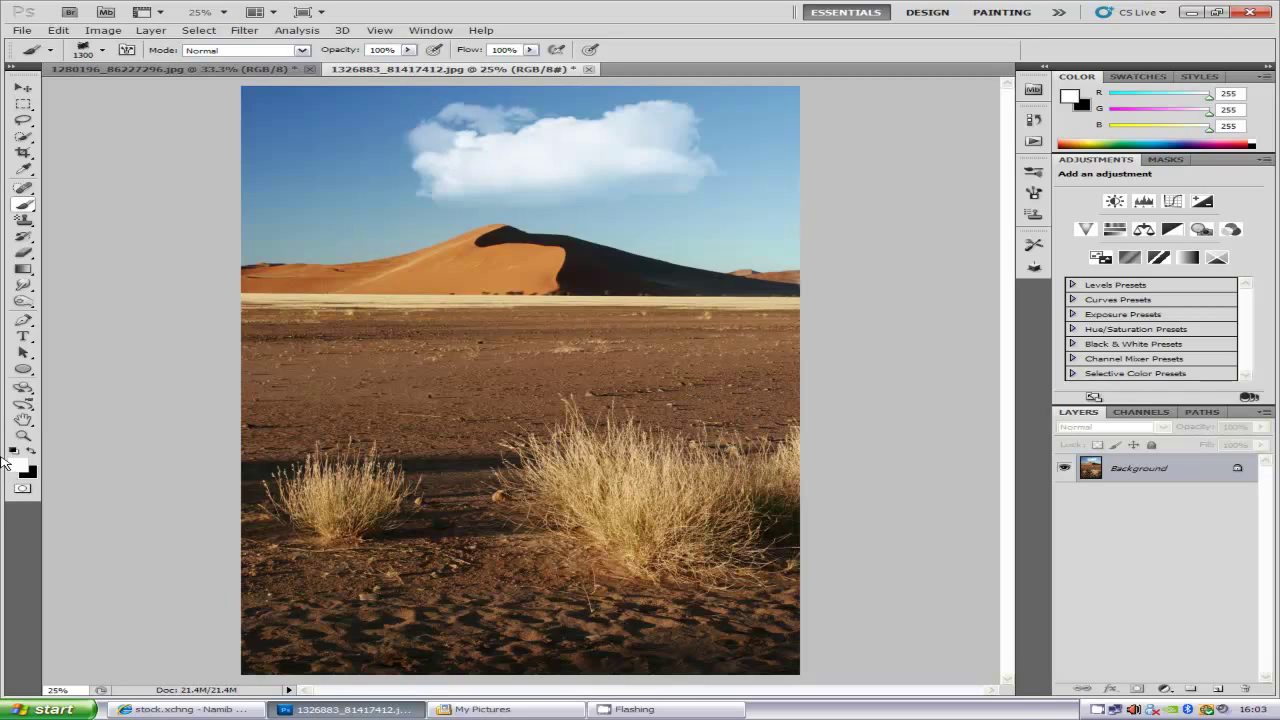